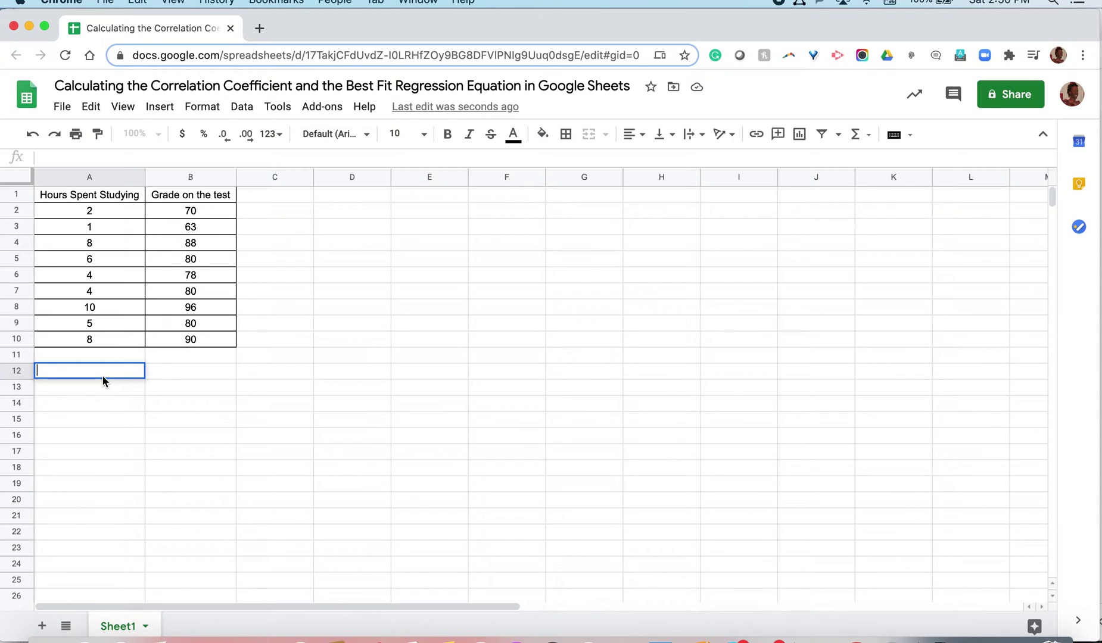
Step: Select the hours and grades columns to review the study data
left_click(97, 199)
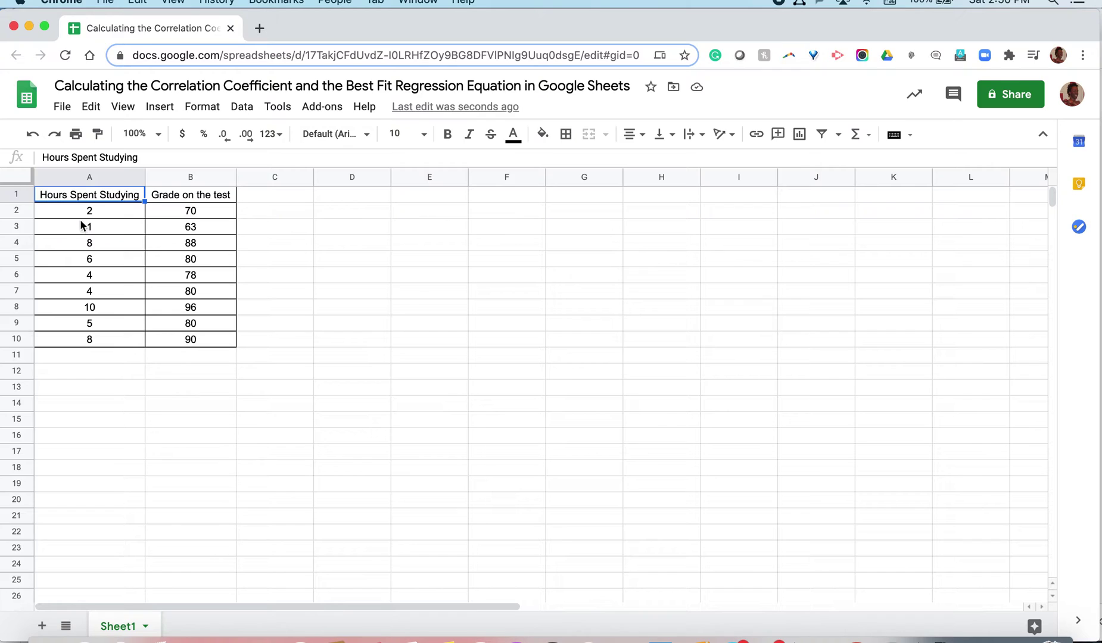
left_click(78, 340)
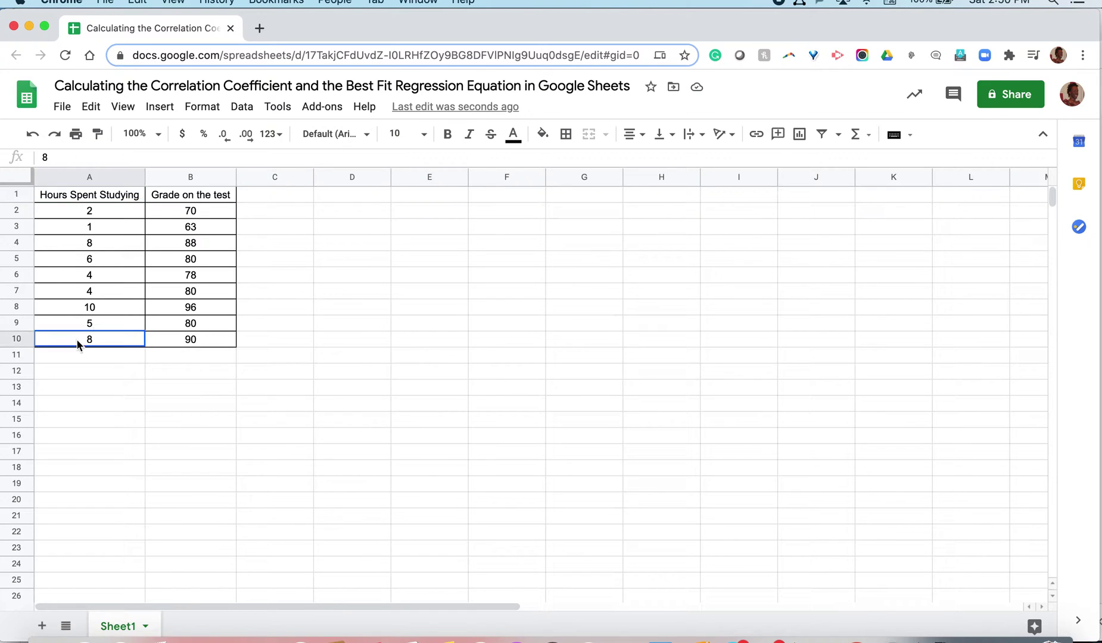
left_click(88, 192, "shift")
left_click_drag(173, 201, 181, 340)
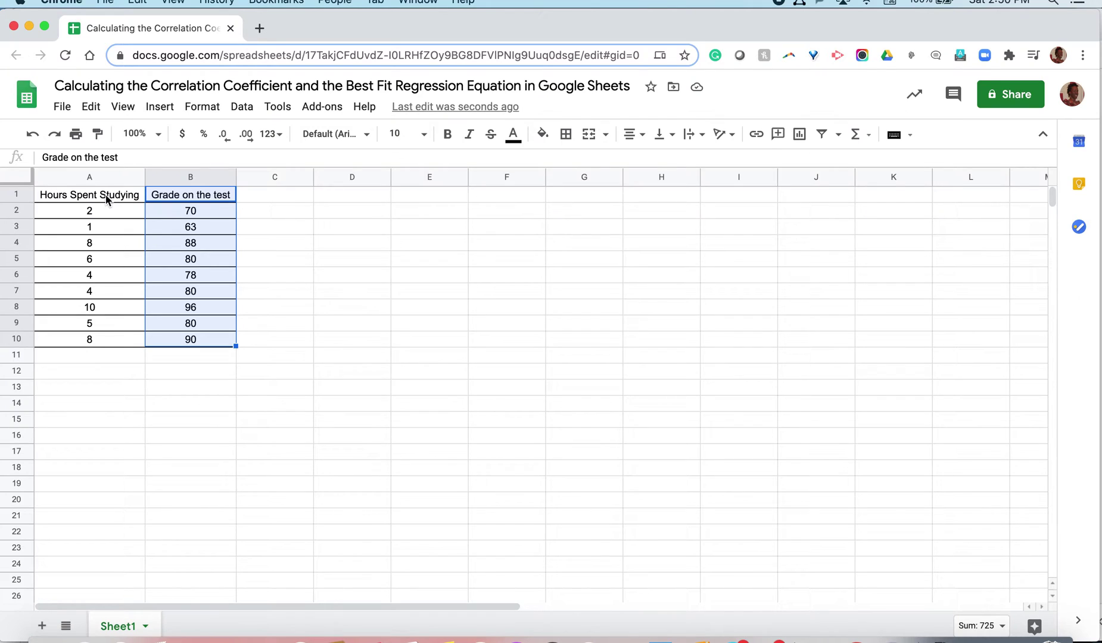
left_click_drag(107, 199, 99, 340)
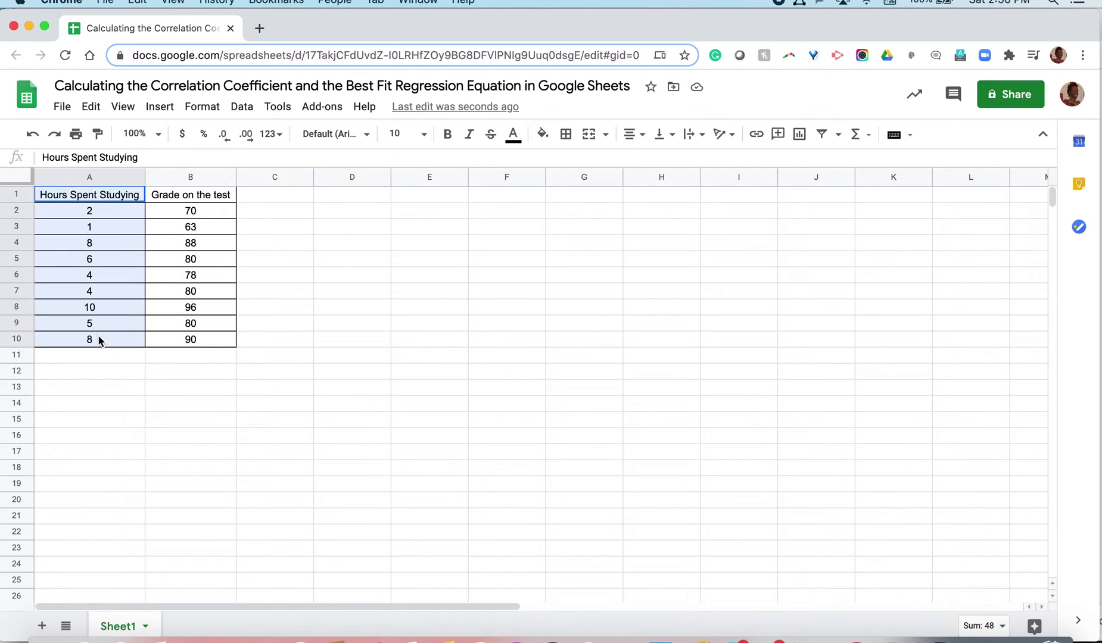
left_click(189, 196)
left_click_drag(190, 256, 180, 341)
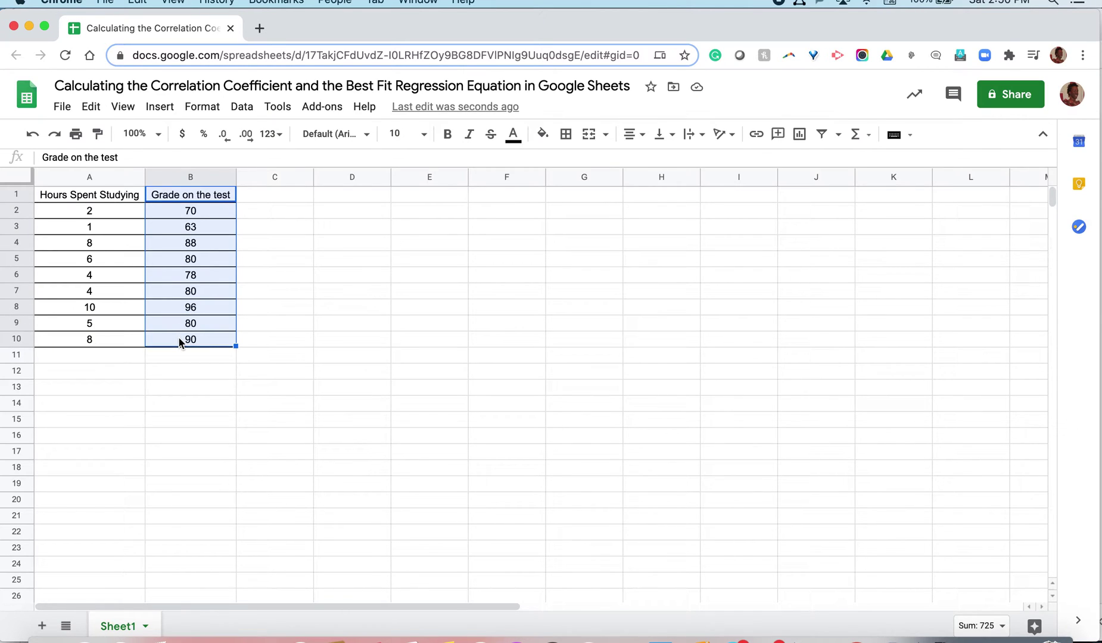
Step: Enter =CORREL(A2:A10,B2:B10) in A12, giving 0.9755744732
left_click(114, 376)
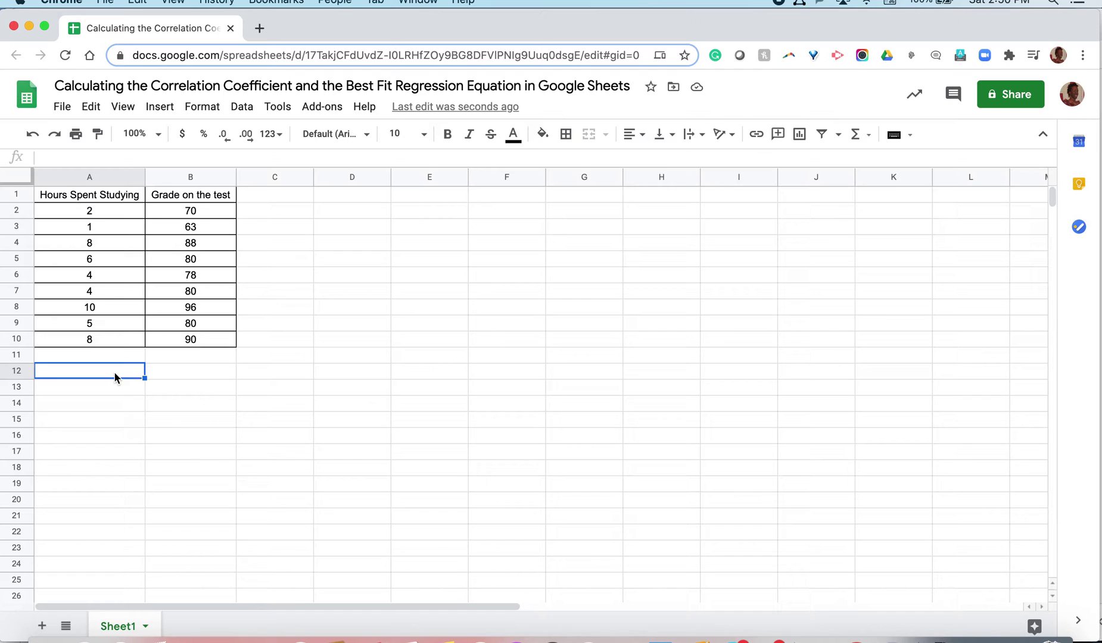
type("=")
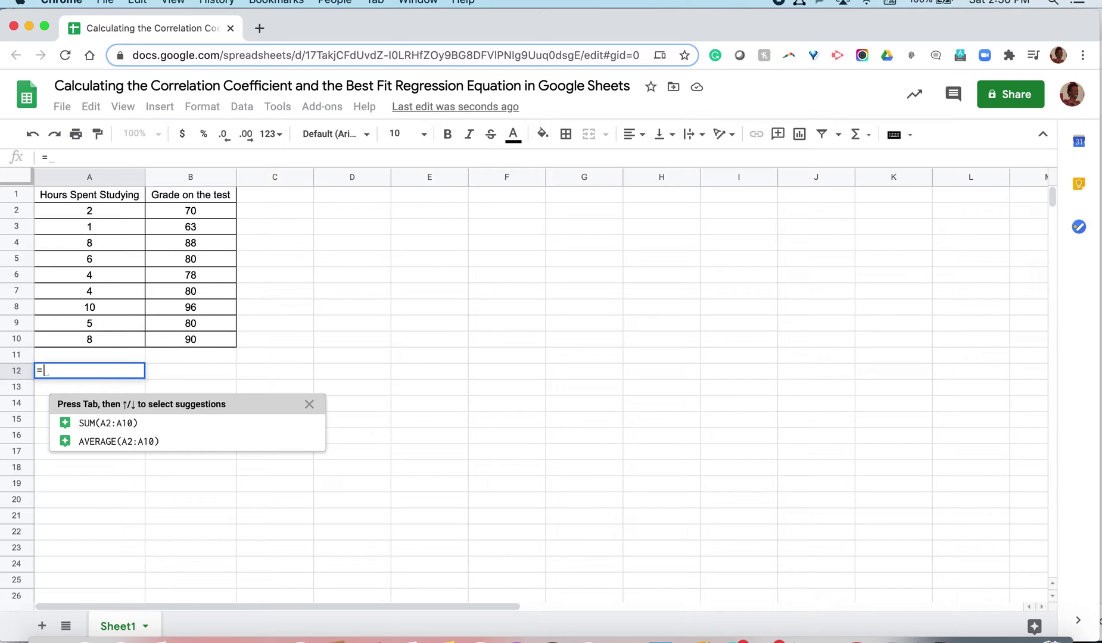
type("cor")
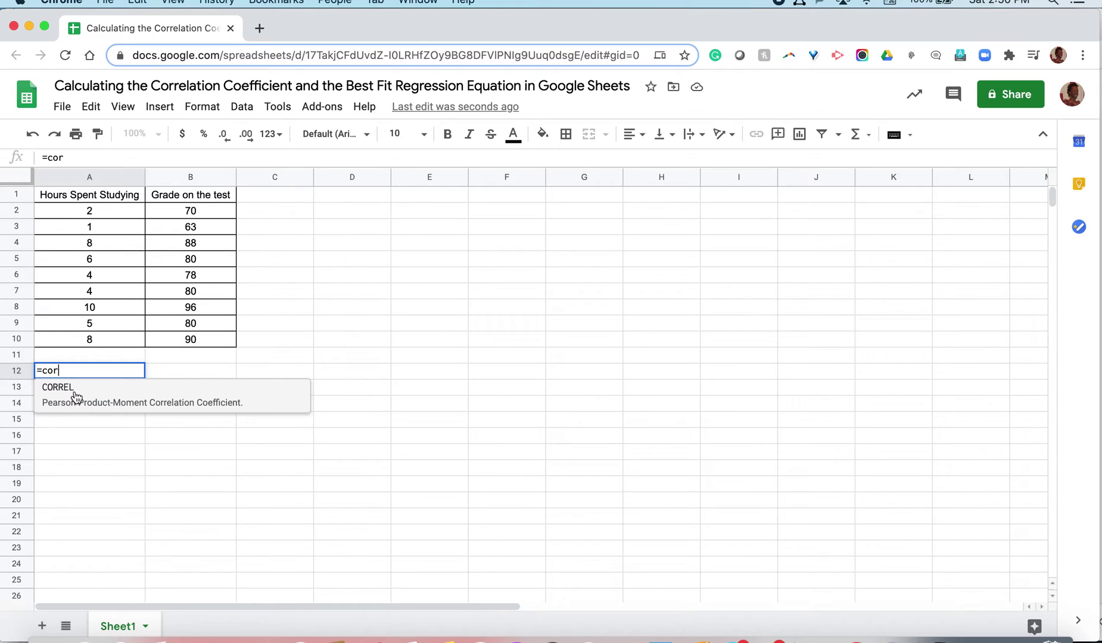
type("rel(")
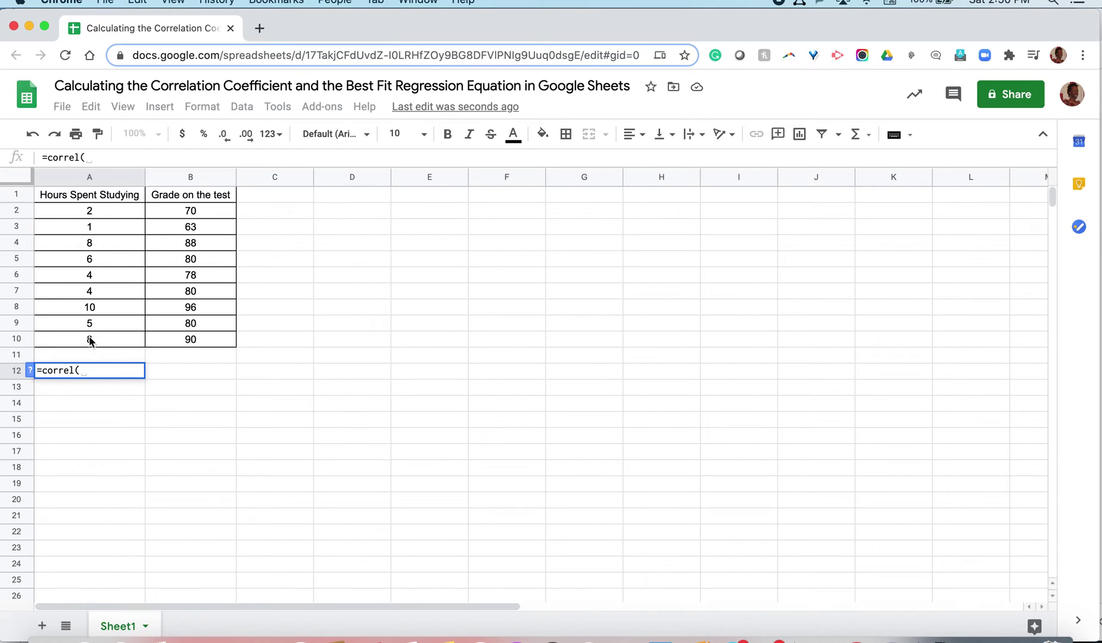
left_click_drag(90, 211, 91, 340)
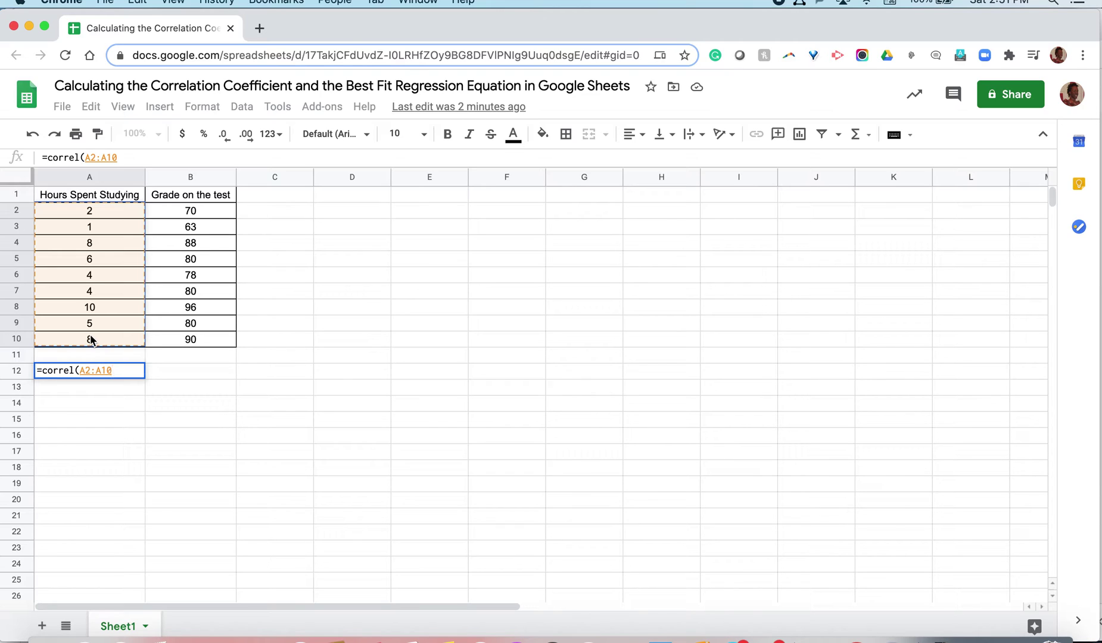
left_click_drag(90, 340, 91, 340)
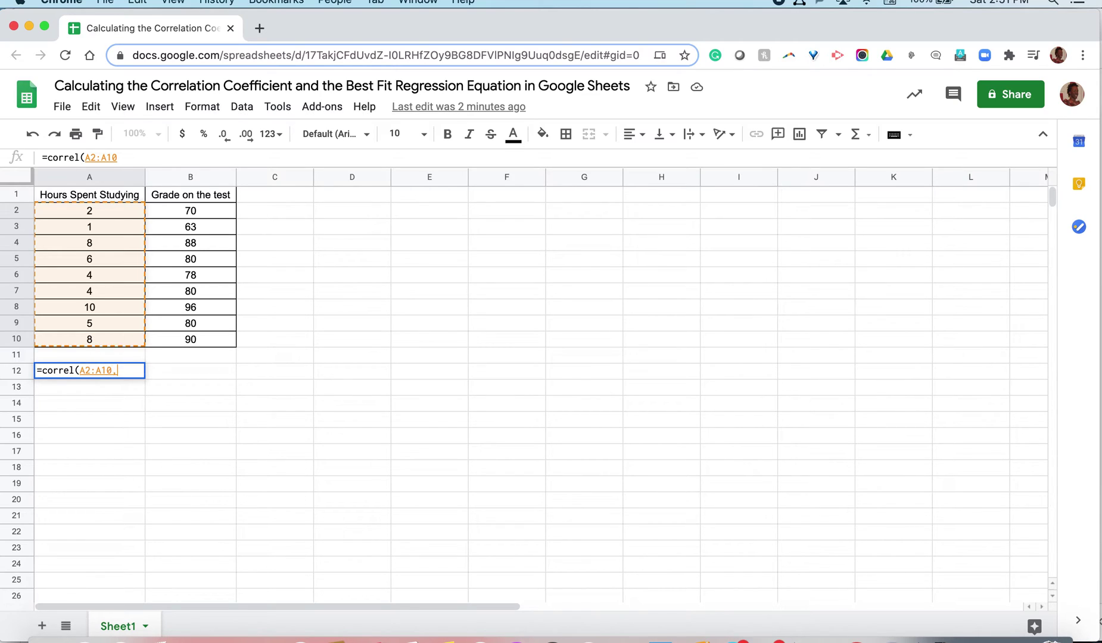
type(",")
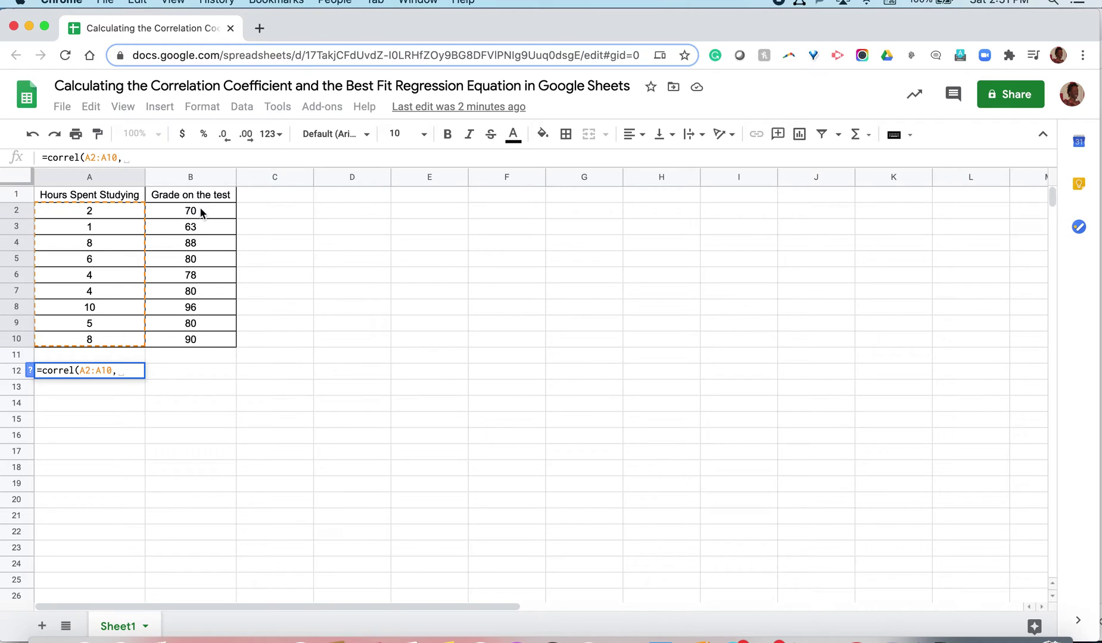
left_click_drag(201, 213, 193, 341)
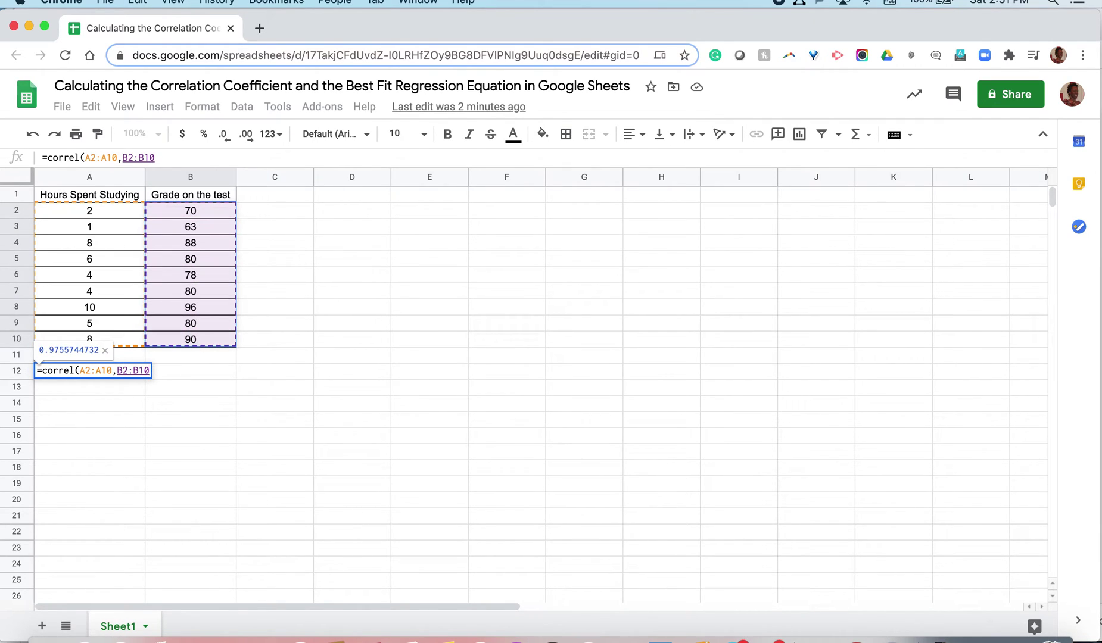
type(")")
key("Return")
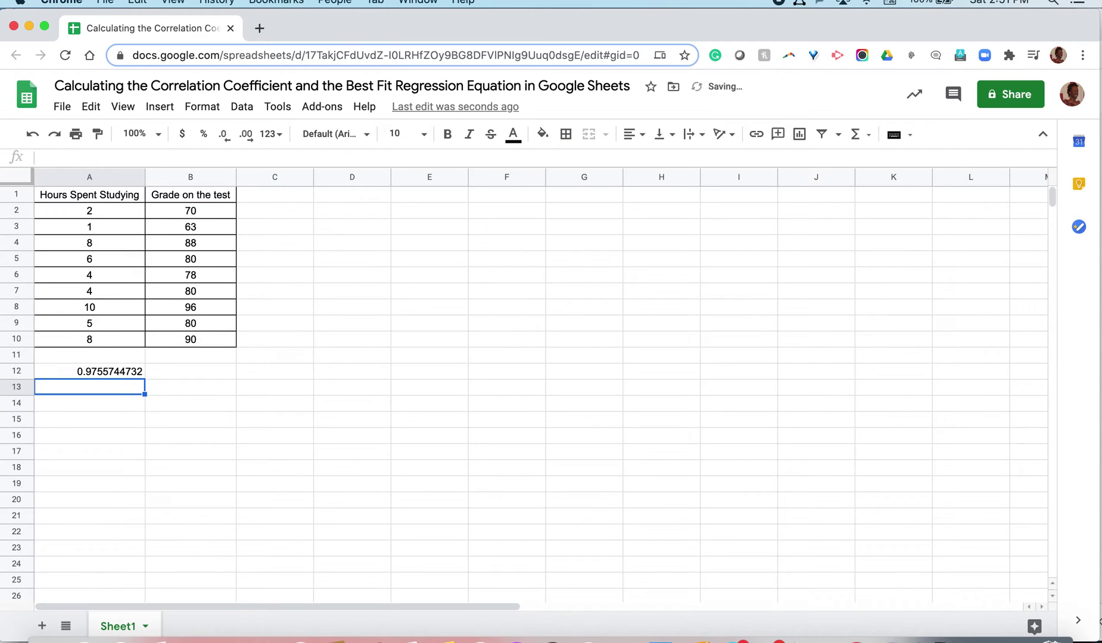
left_click(110, 362)
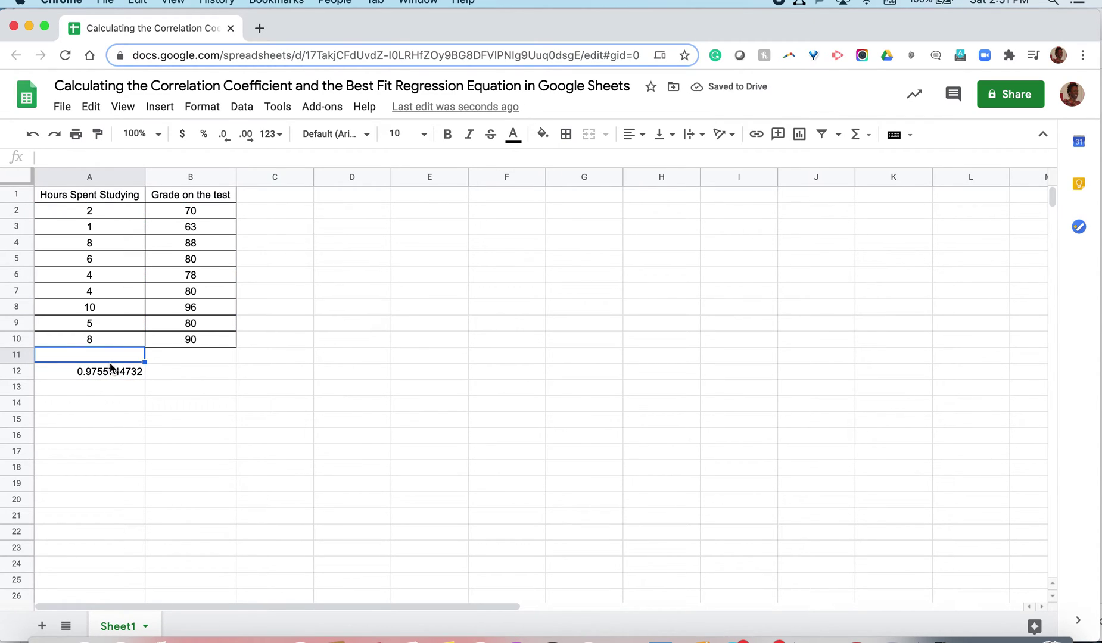
Step: Type the label 'Correlation Coefficient' into cell A11
type("Correla")
type("tion ")
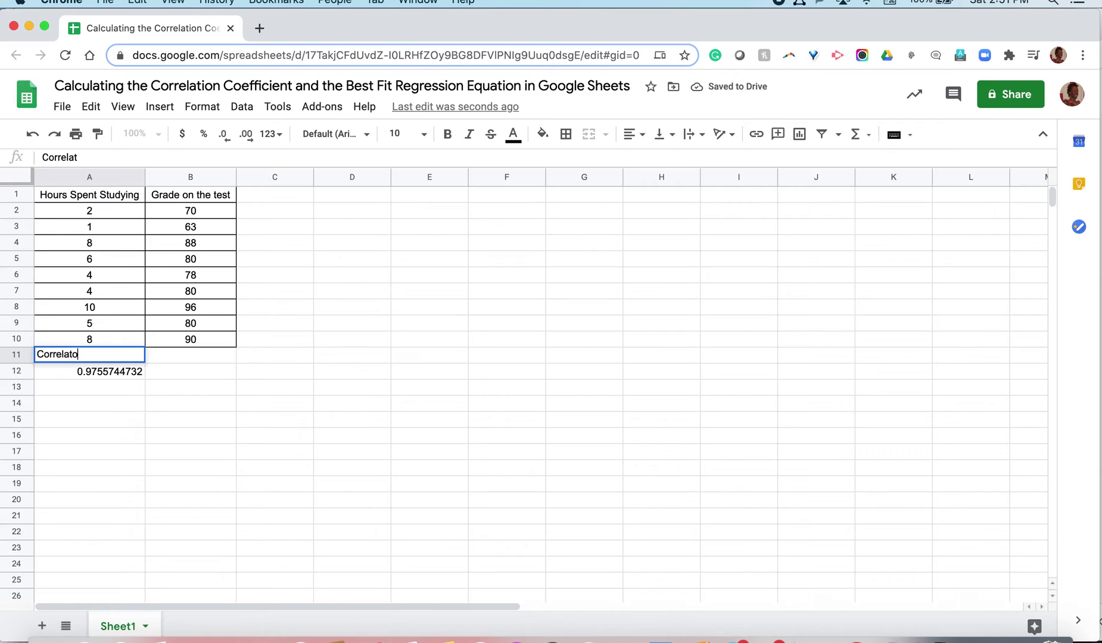
type("Coefficient")
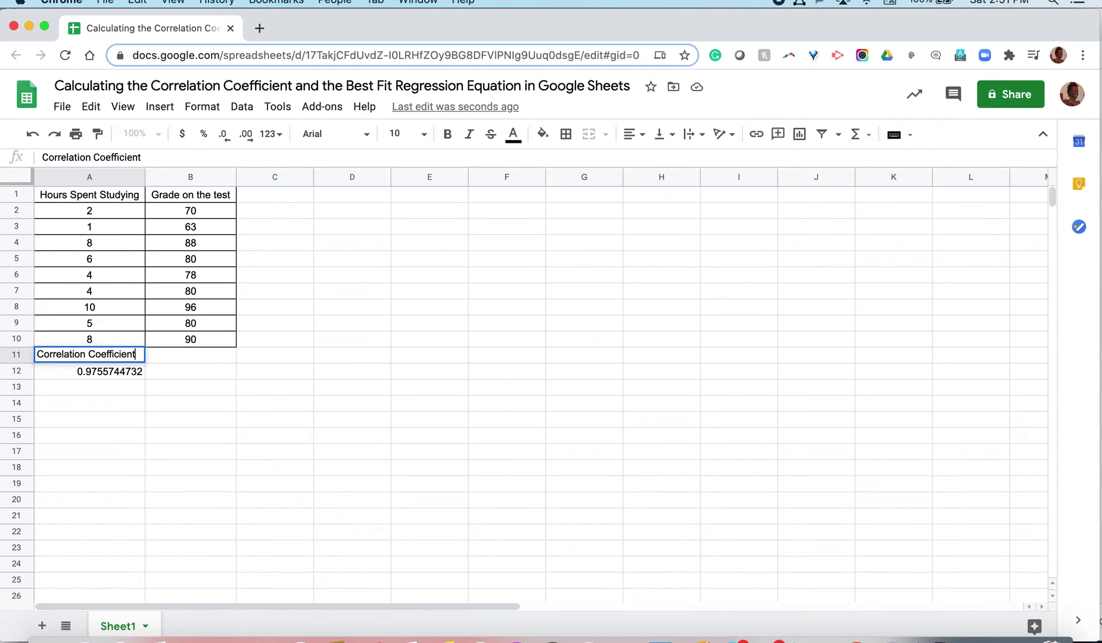
key("Return")
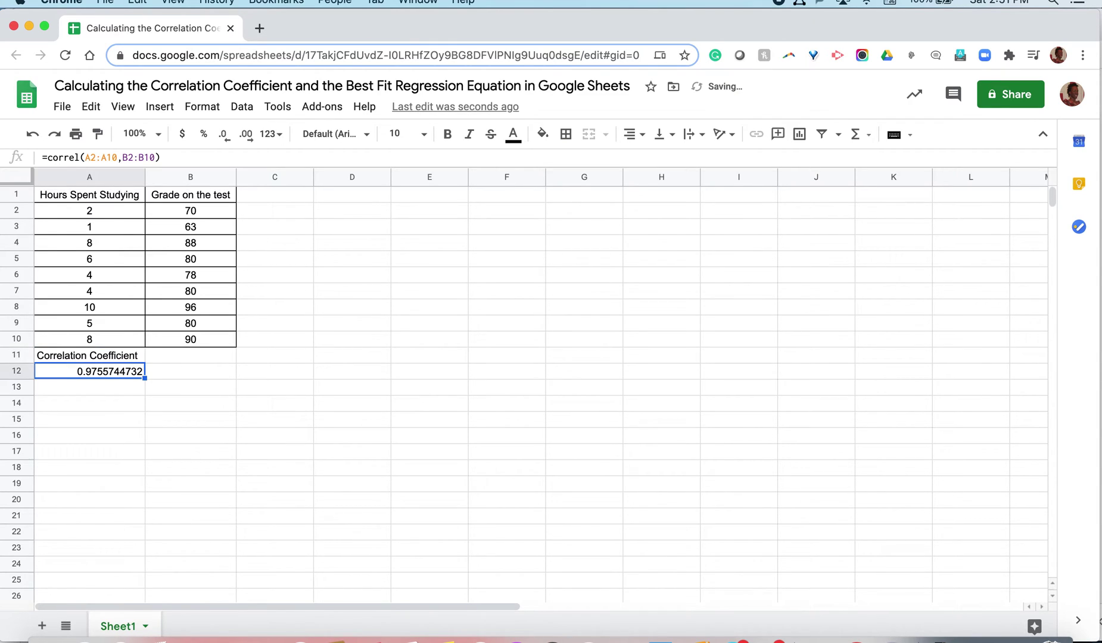
left_click(89, 441)
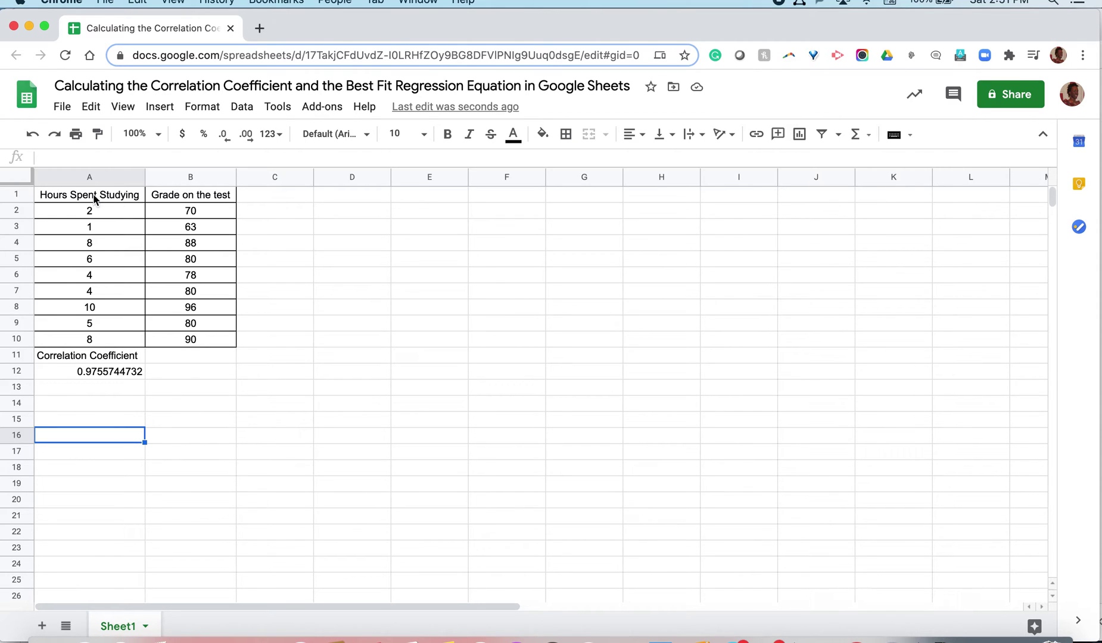
left_click_drag(94, 199, 176, 338)
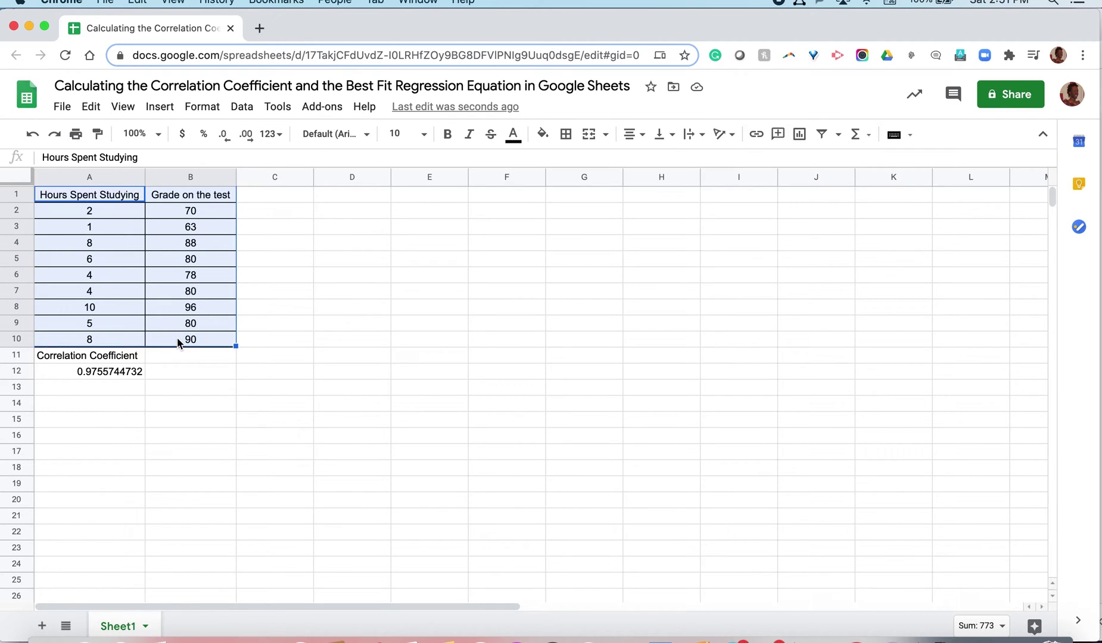
Step: Insert a scatter chart of A1:B10 and place it to the right of the data
left_click(161, 107)
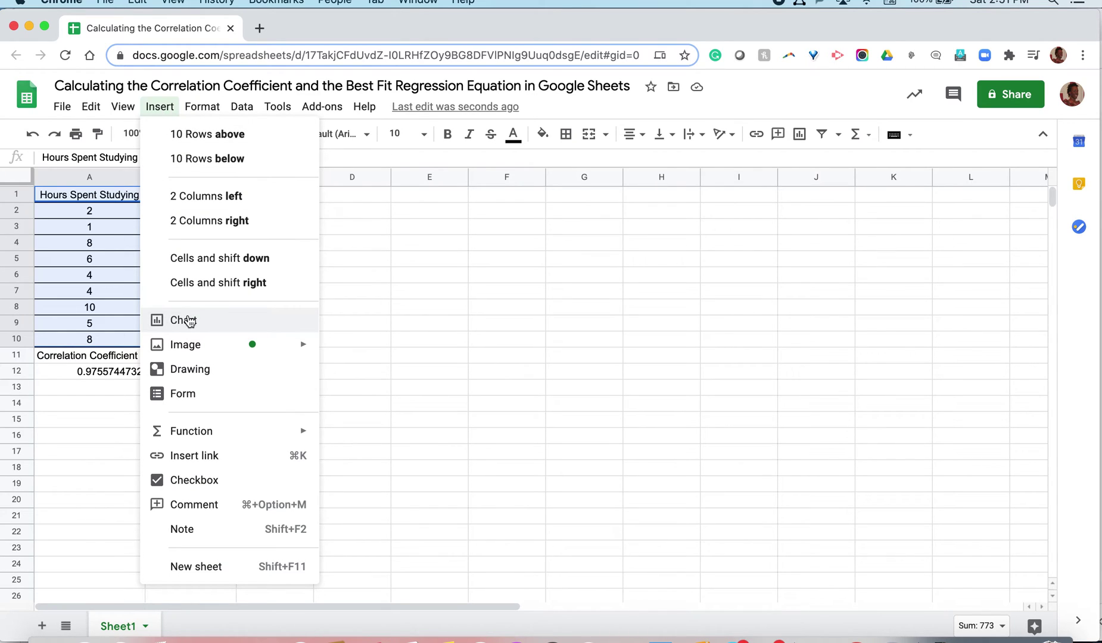
left_click(188, 321)
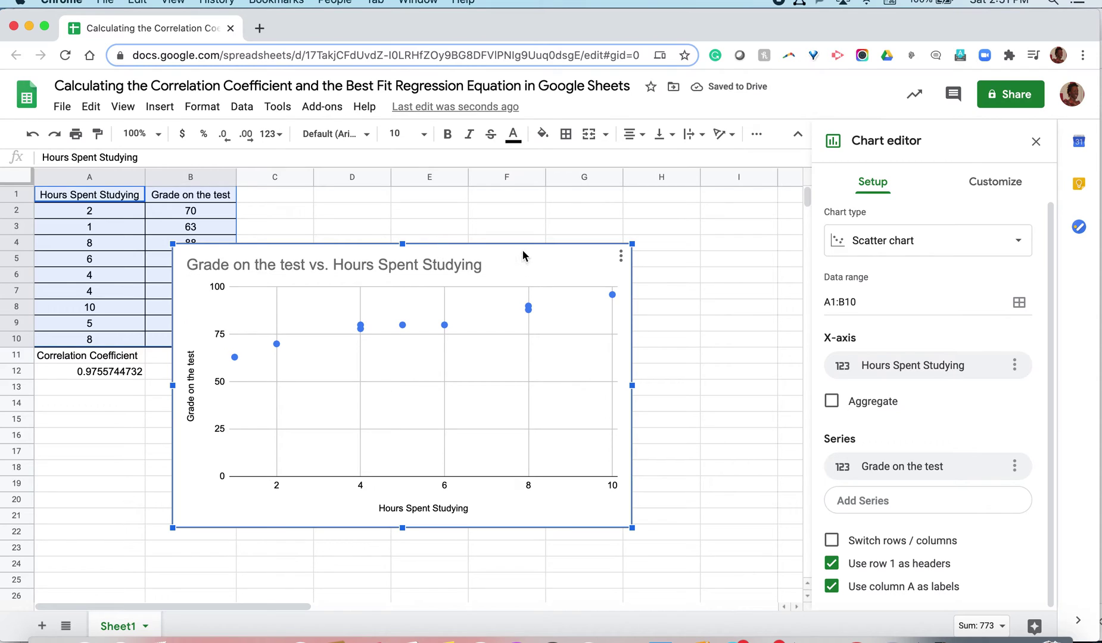
left_click_drag(528, 255, 654, 199)
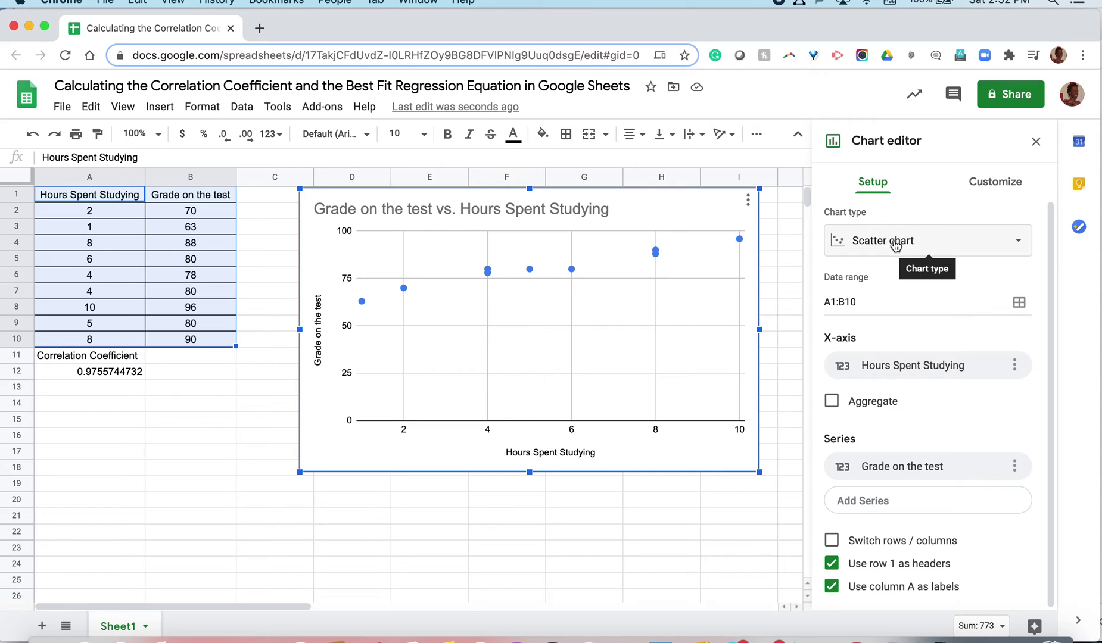
left_click(981, 191)
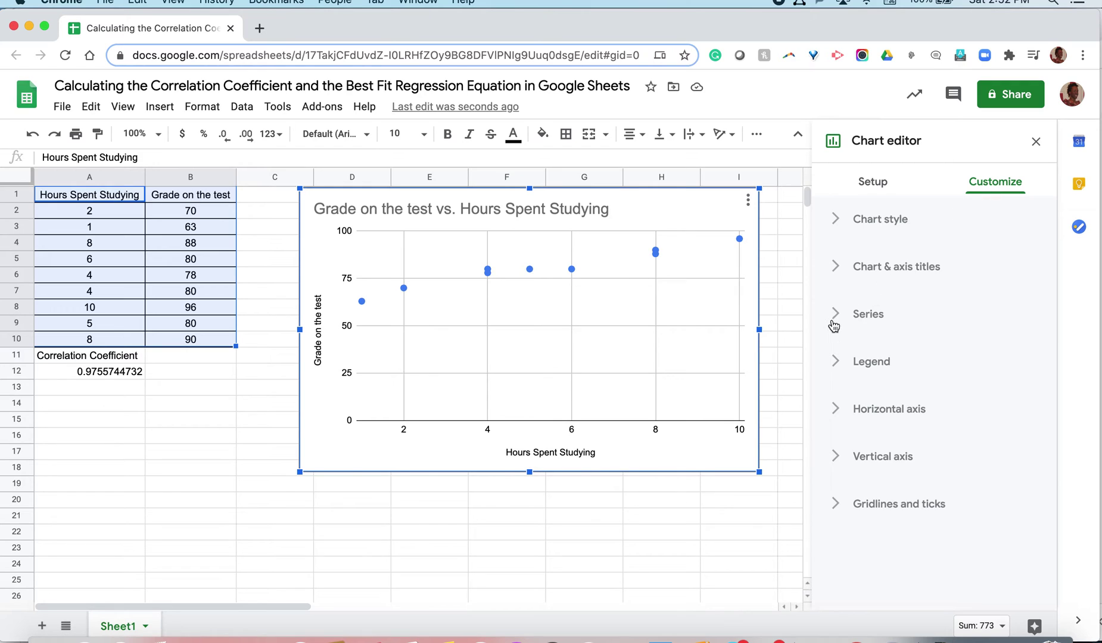
Step: Add a trendline to the chart's data series
left_click(862, 315)
scroll(881, 394, "down", 3)
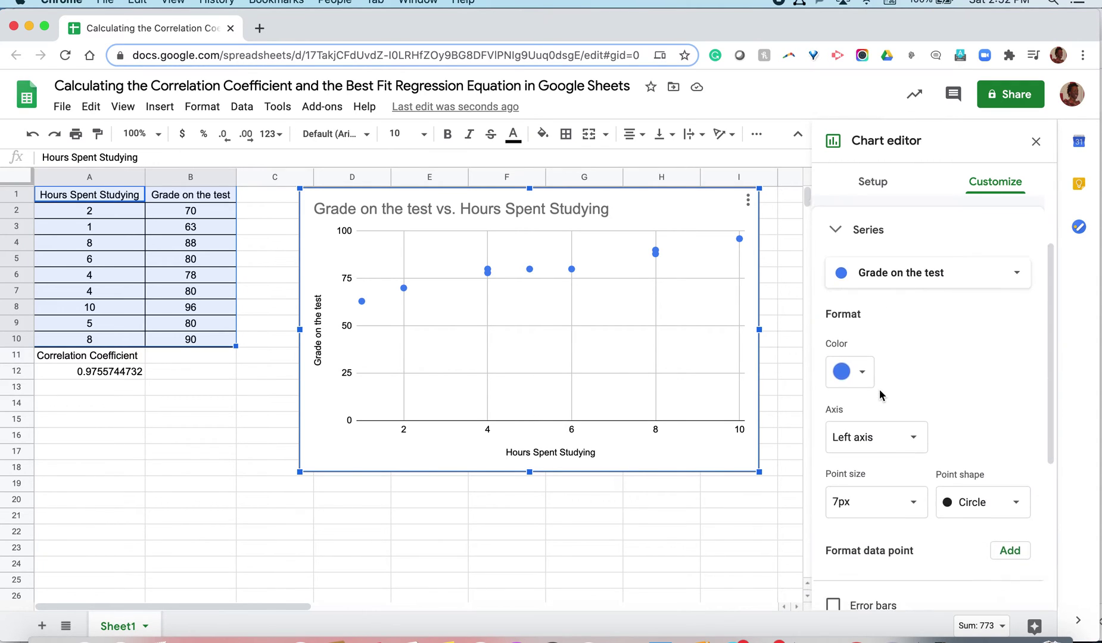
scroll(881, 394, "down", 5)
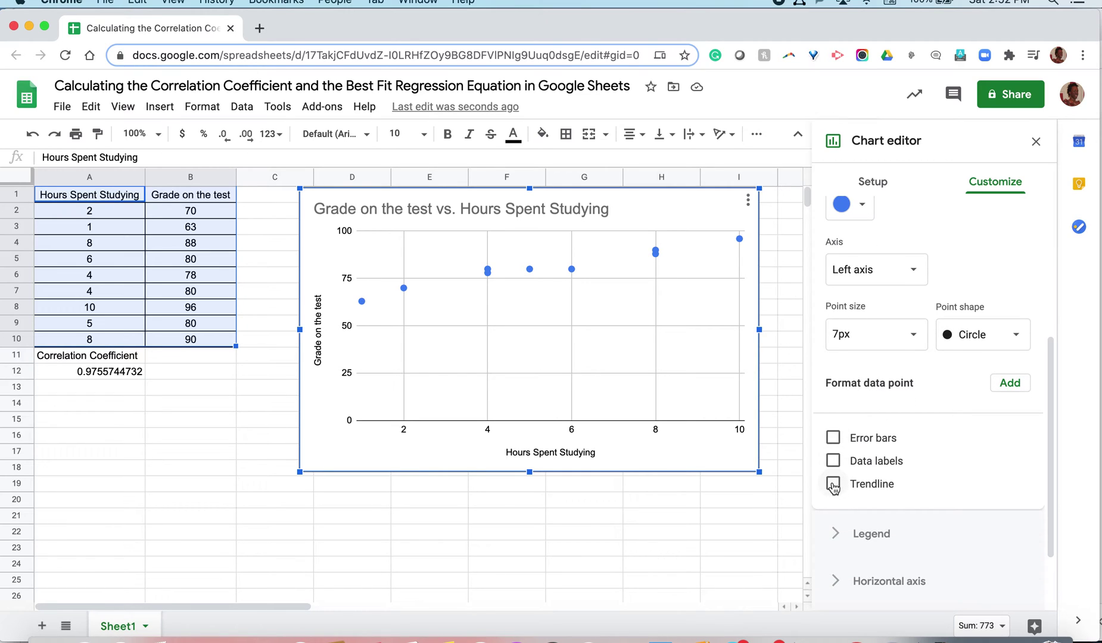
left_click(833, 486)
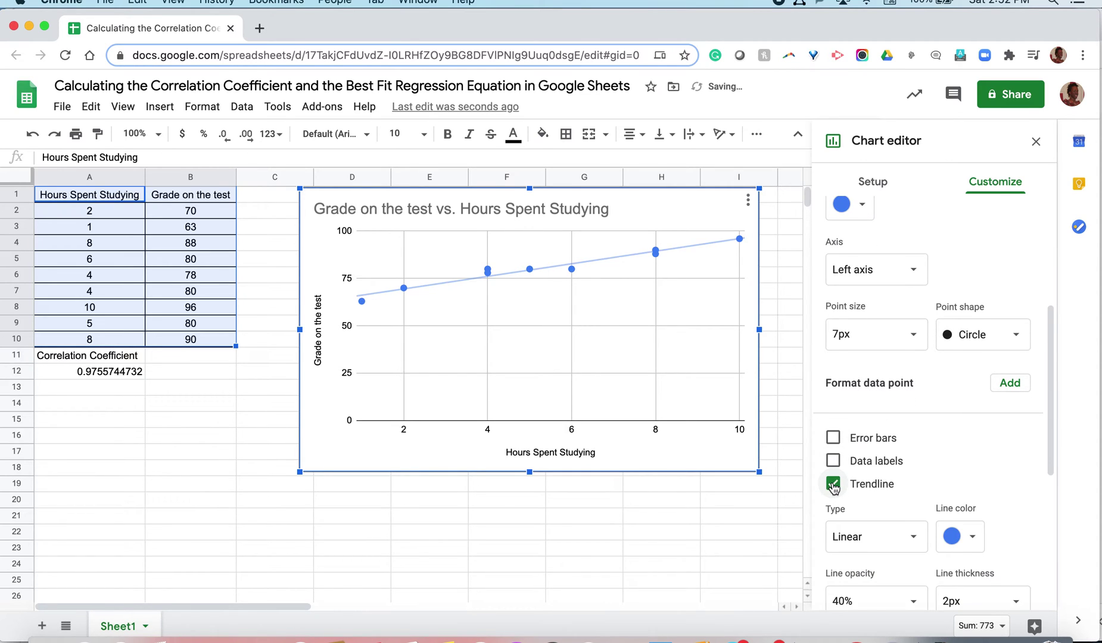
Step: Label the trendline with its equation 3.32*x + 62.9 and turn on R²
scroll(832, 483, "down", 1)
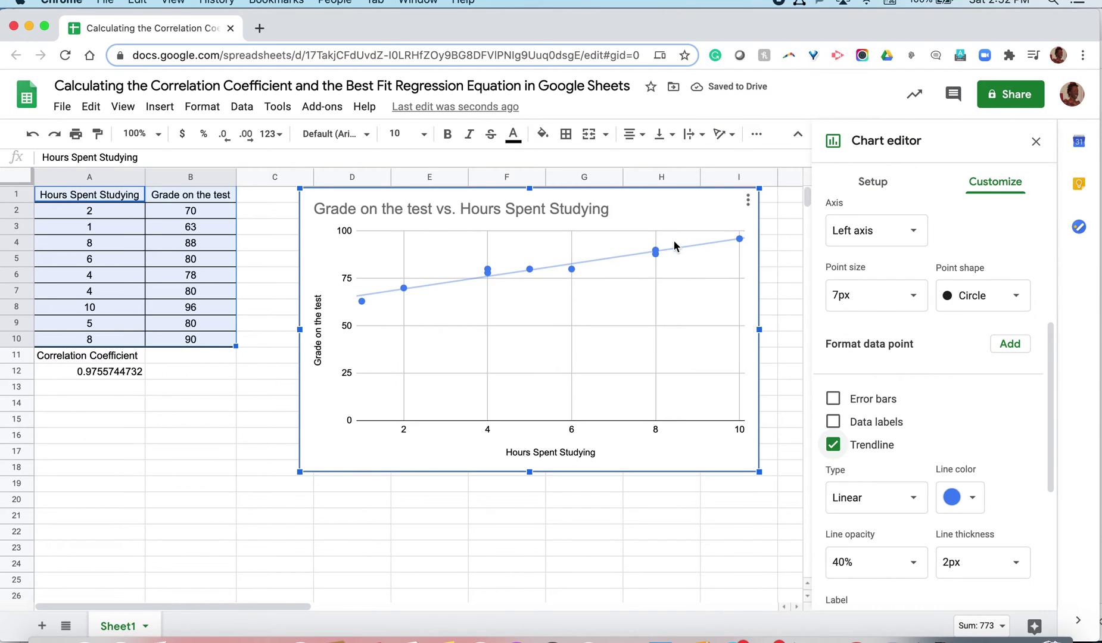
scroll(948, 448, "down", 1)
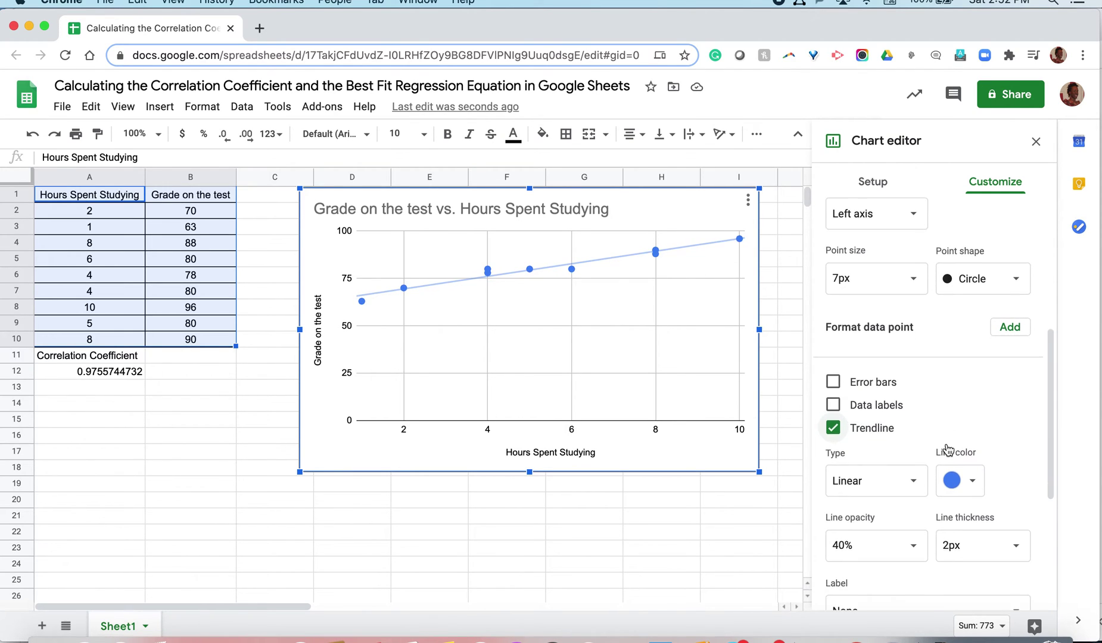
scroll(947, 449, "down", 1)
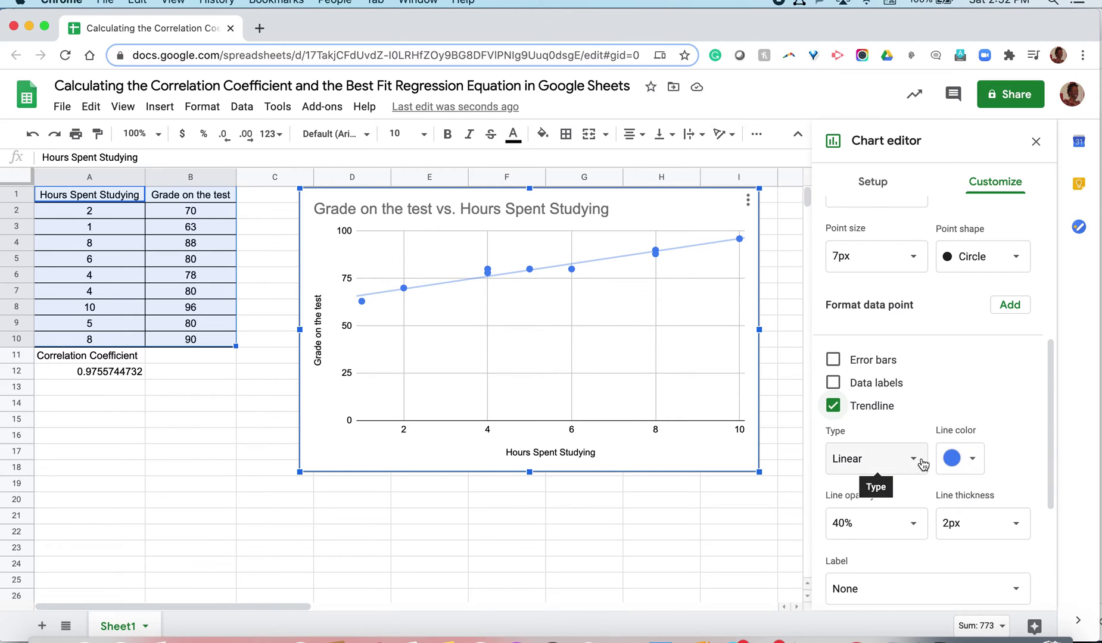
scroll(922, 464, "down", 3)
left_click(920, 515)
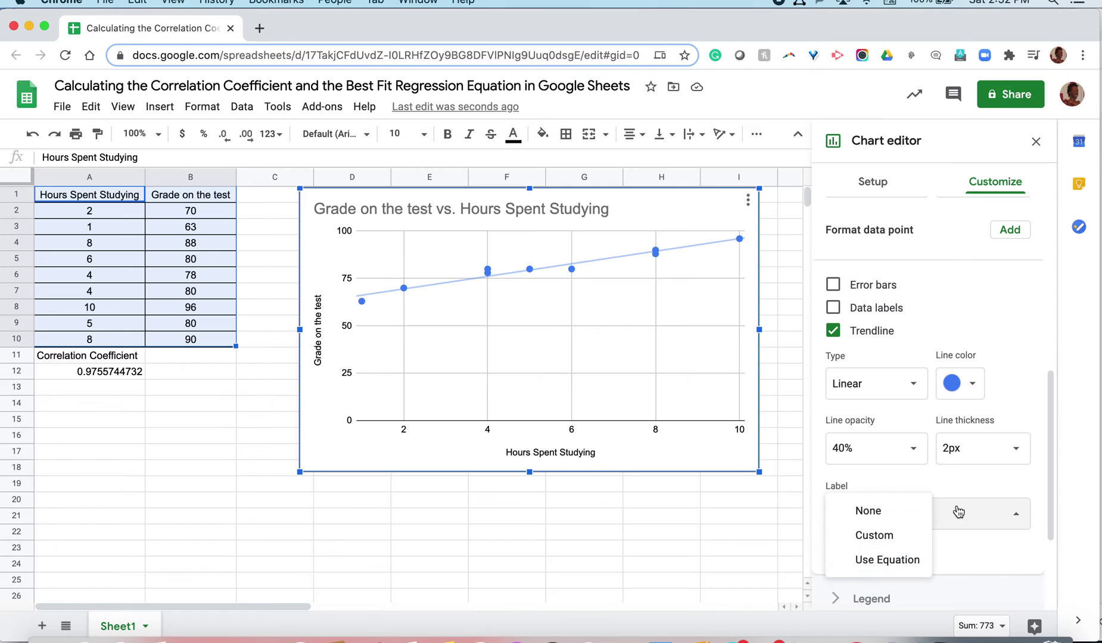
left_click(882, 561)
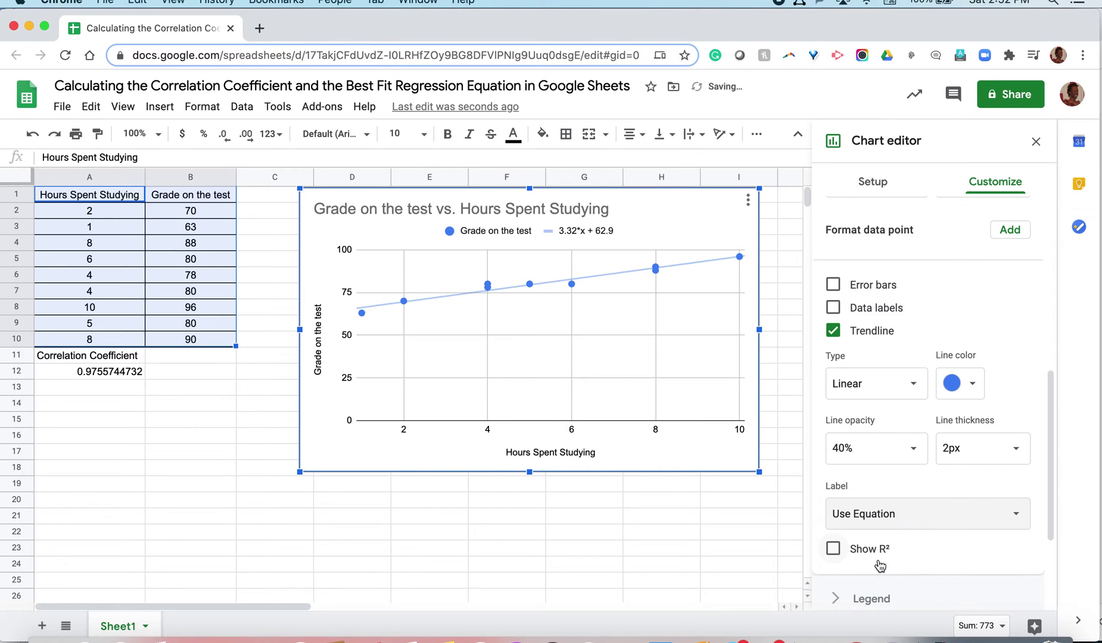
scroll(876, 567, "down", 4)
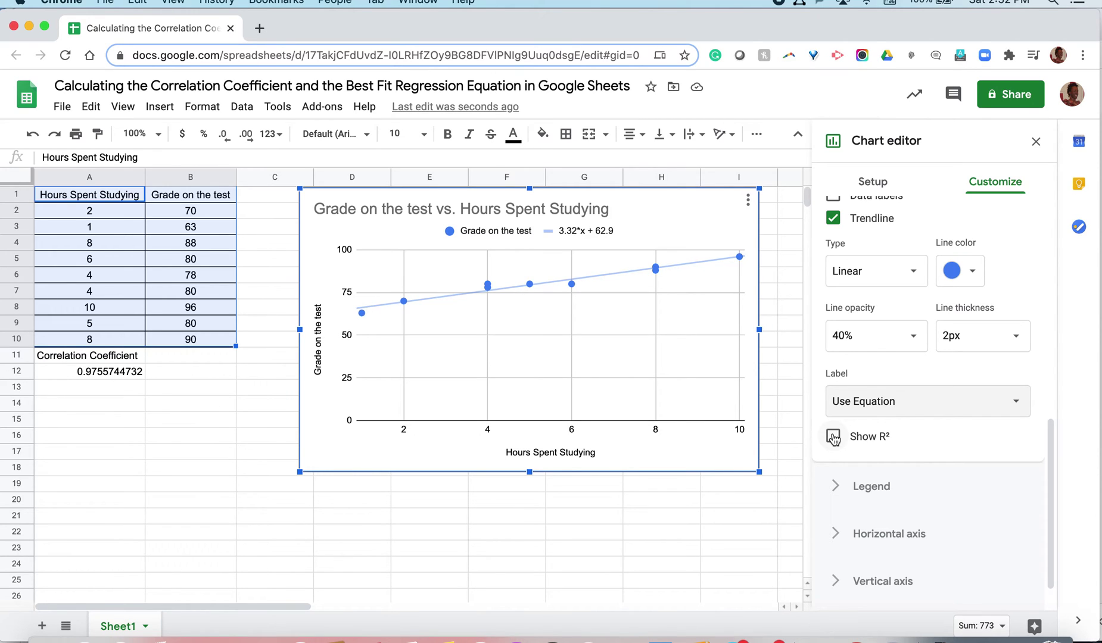
left_click(834, 439)
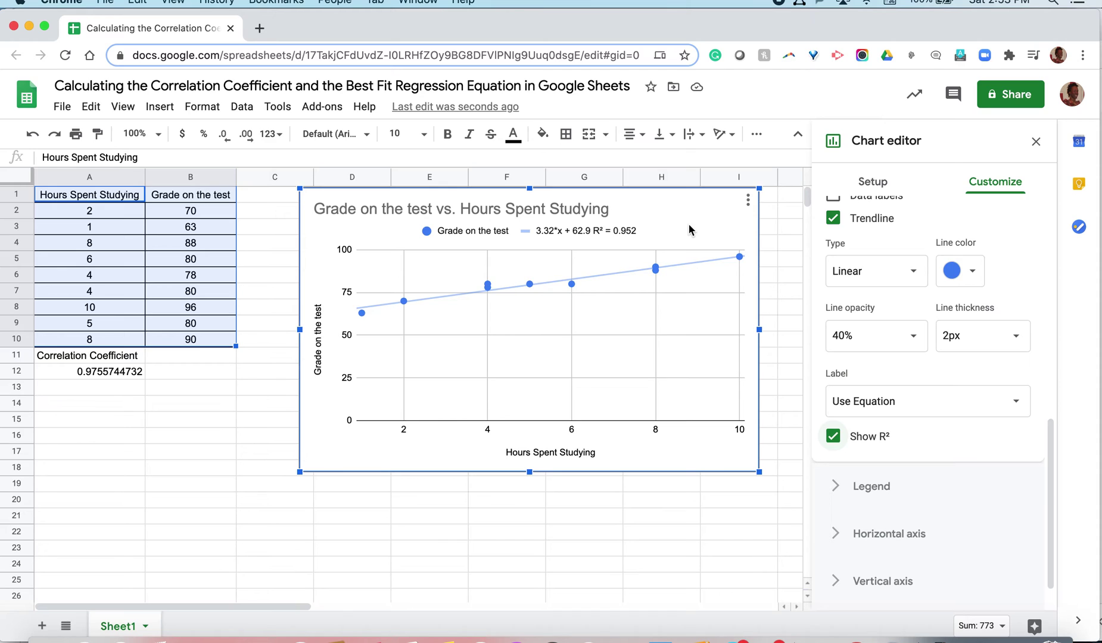
Step: Move the chart lower and further left, then close the chart editor
left_click_drag(689, 230, 612, 298)
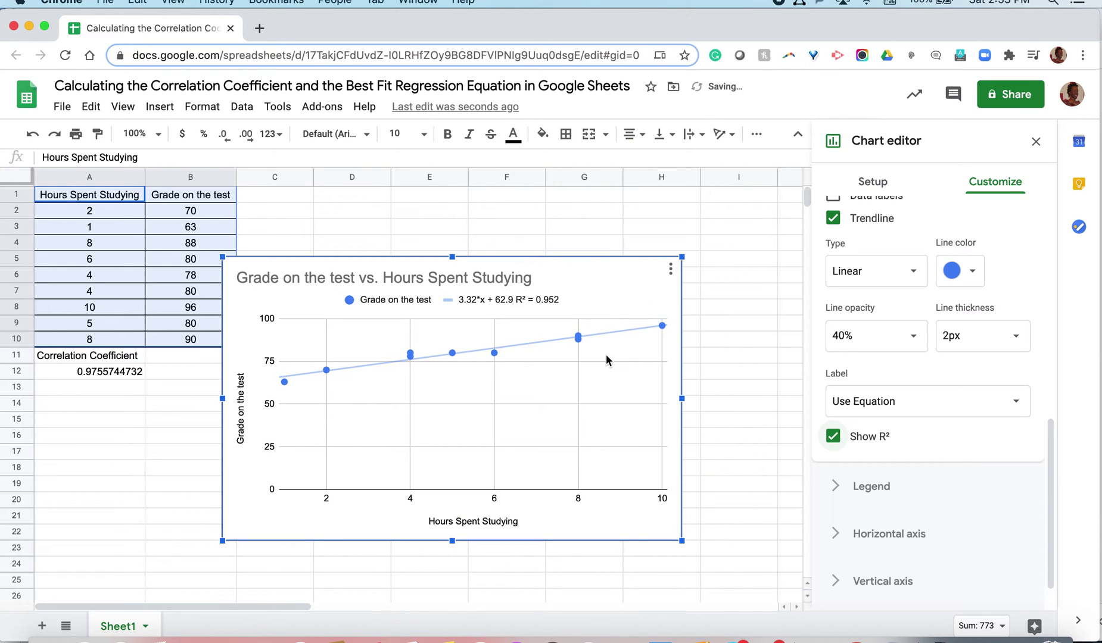
left_click(749, 333)
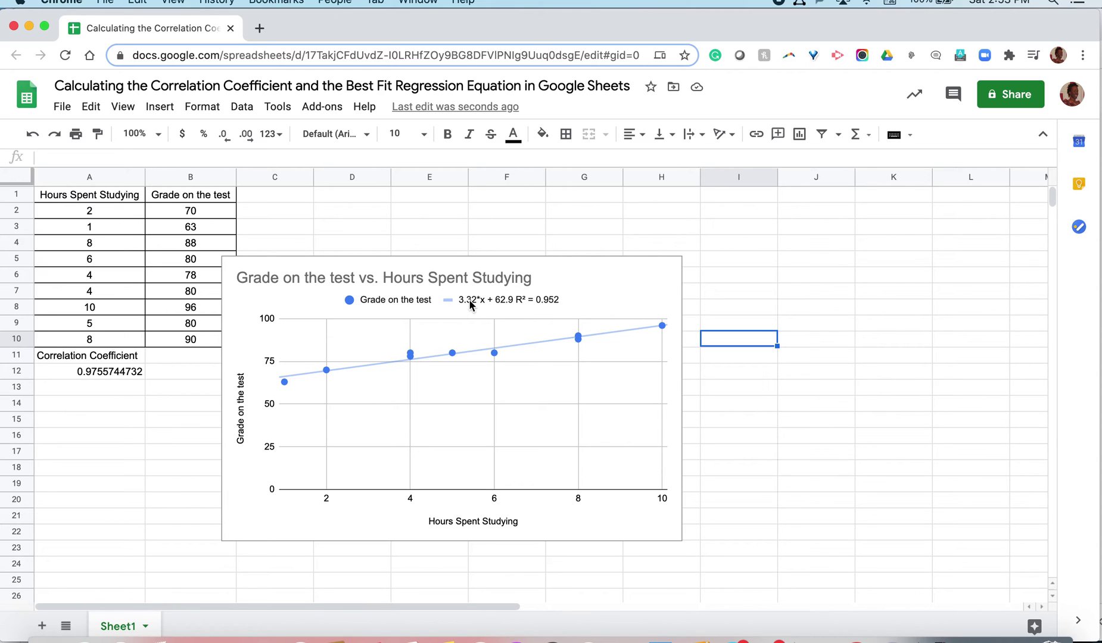
left_click(481, 229)
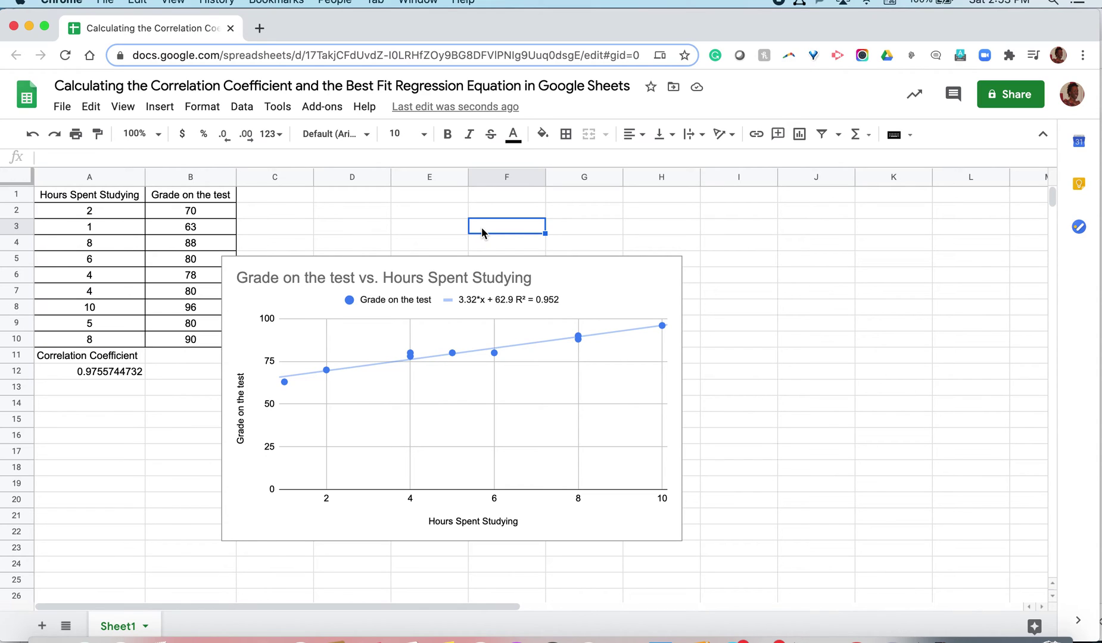
Step: Enter the equation text y=3.32x+62.9 in F3 and start =sqrt(0.952) in H3
type("y=3.32x+")
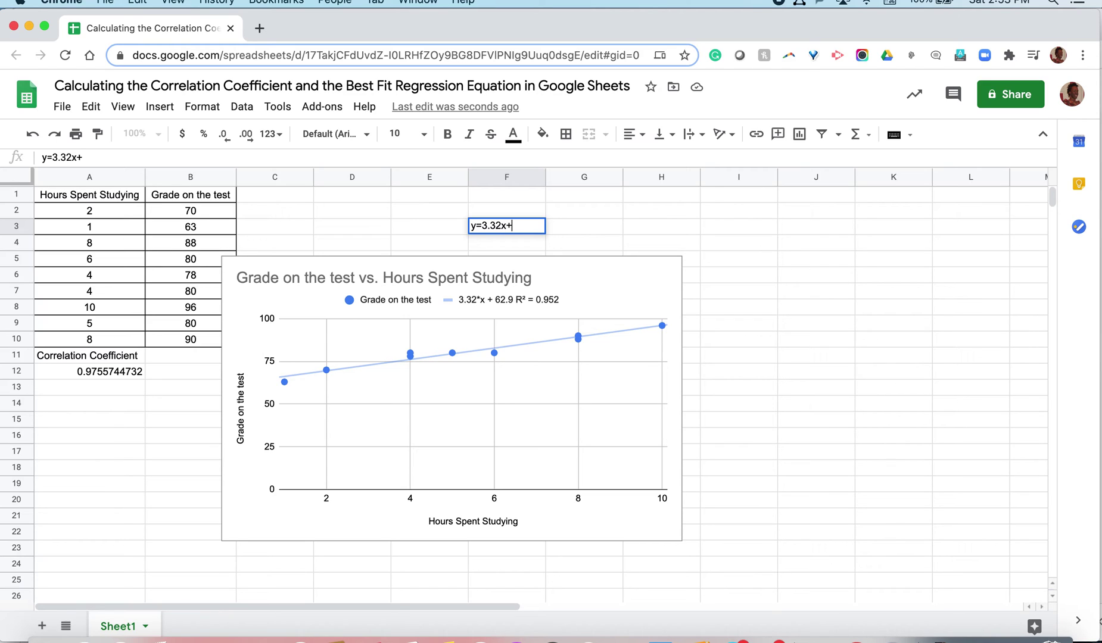
type("62.9")
key("Return")
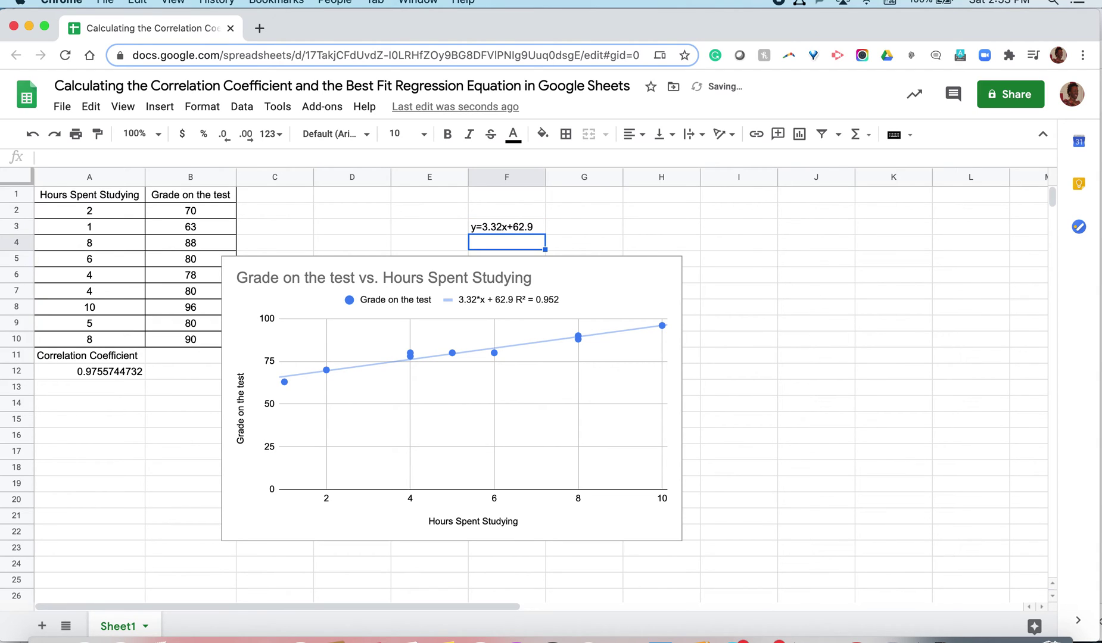
left_click(639, 227)
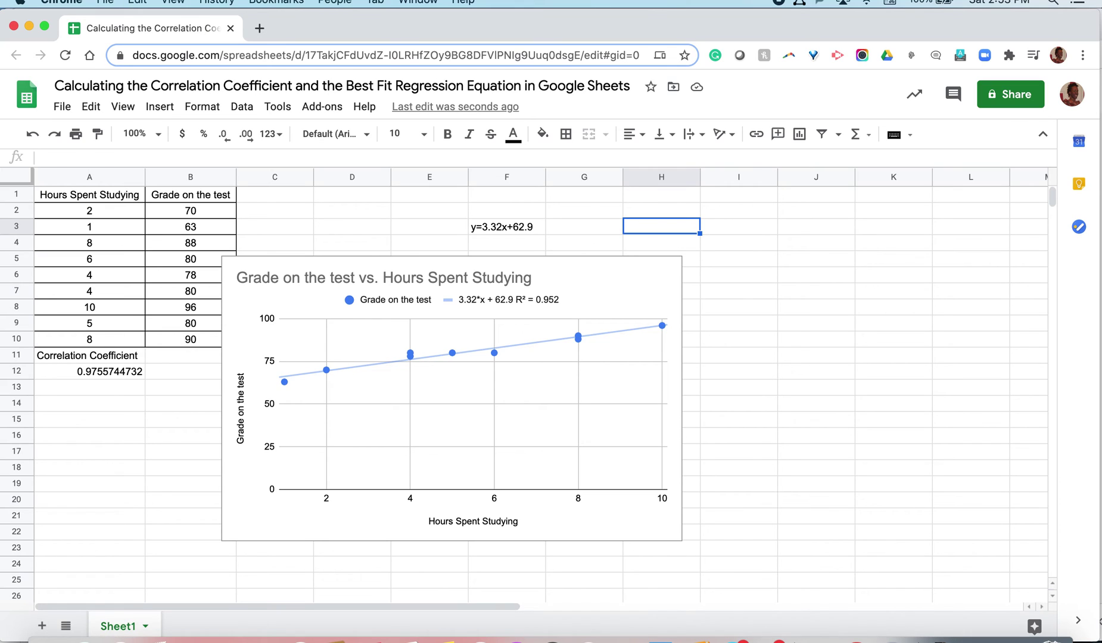
type("=")
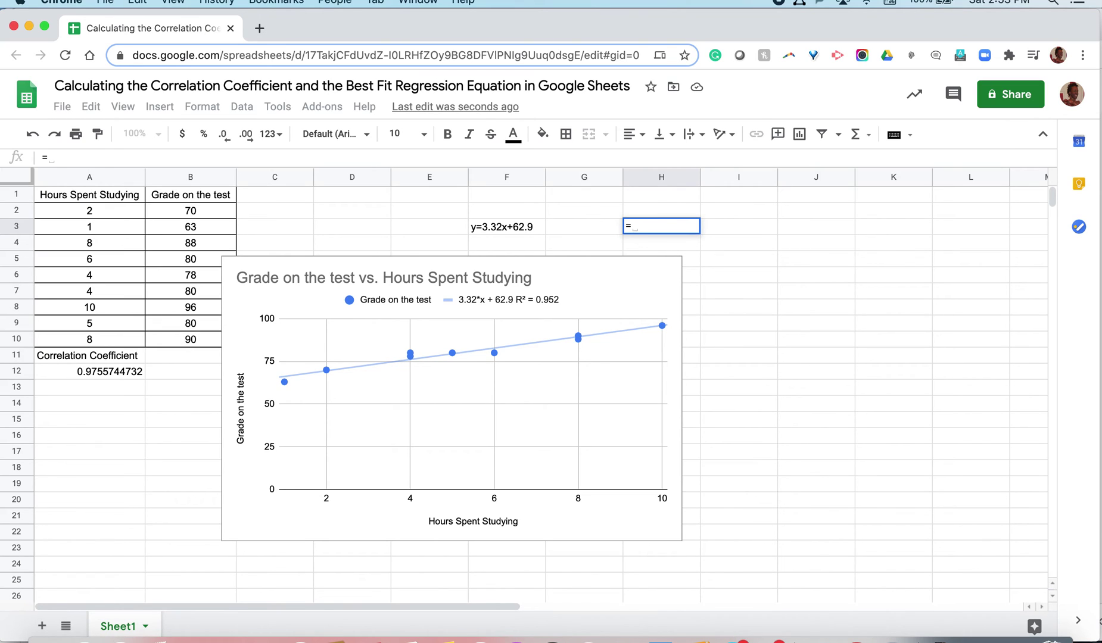
type("sq")
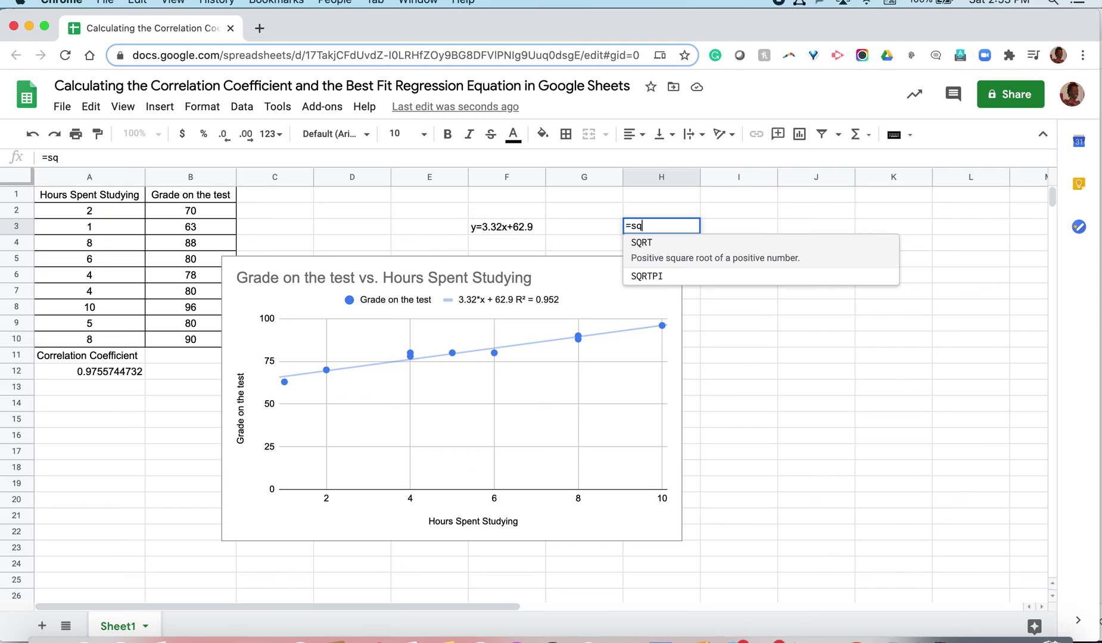
type("rt(")
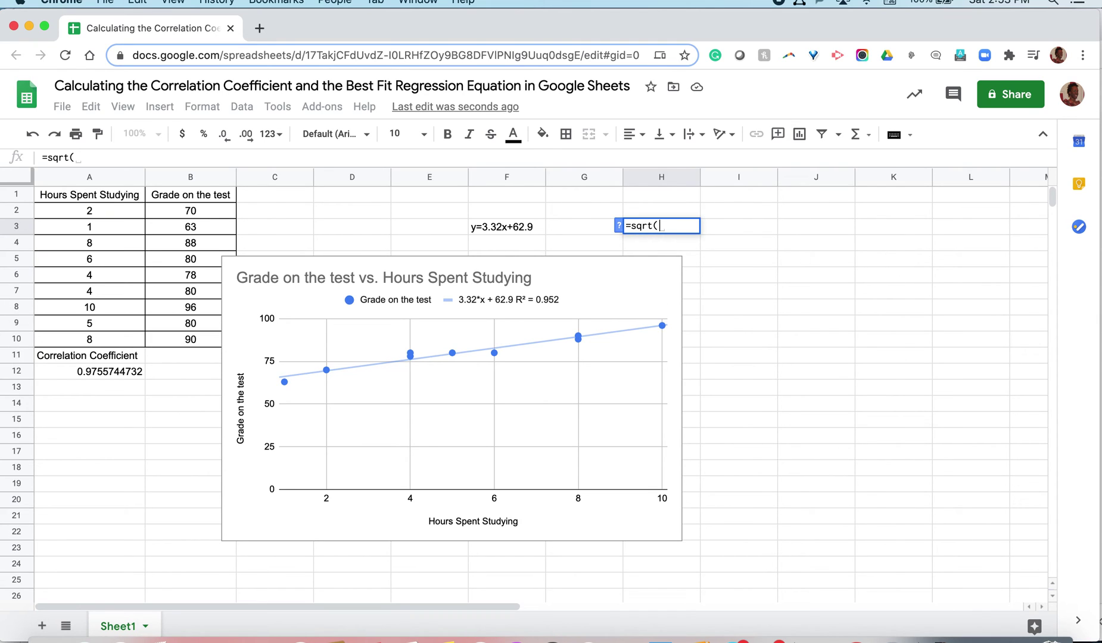
type("0.95")
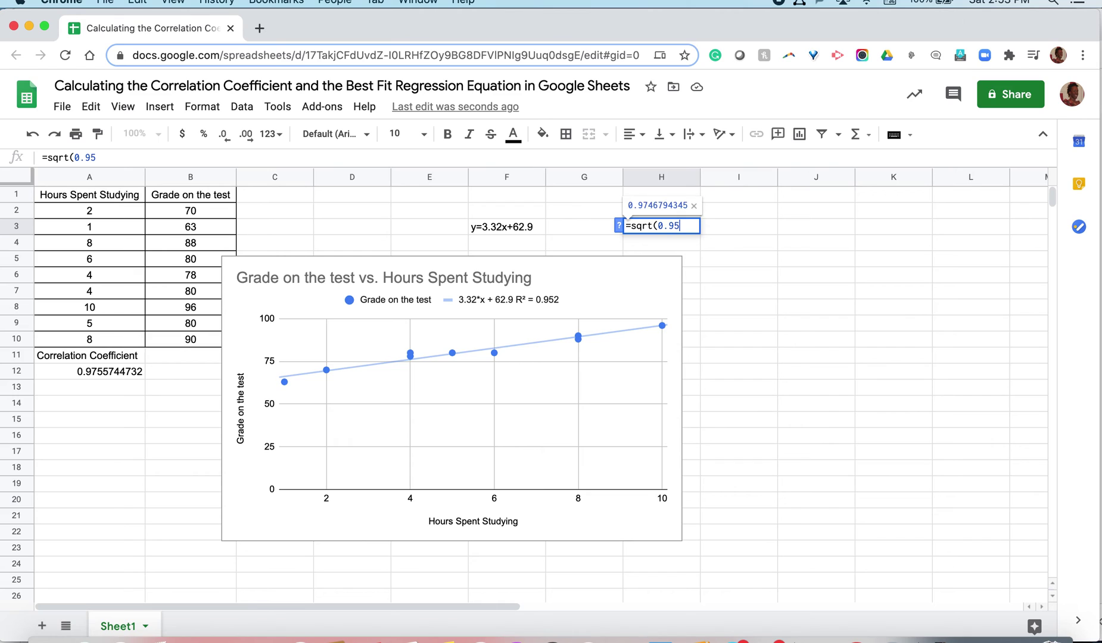
type("2)")
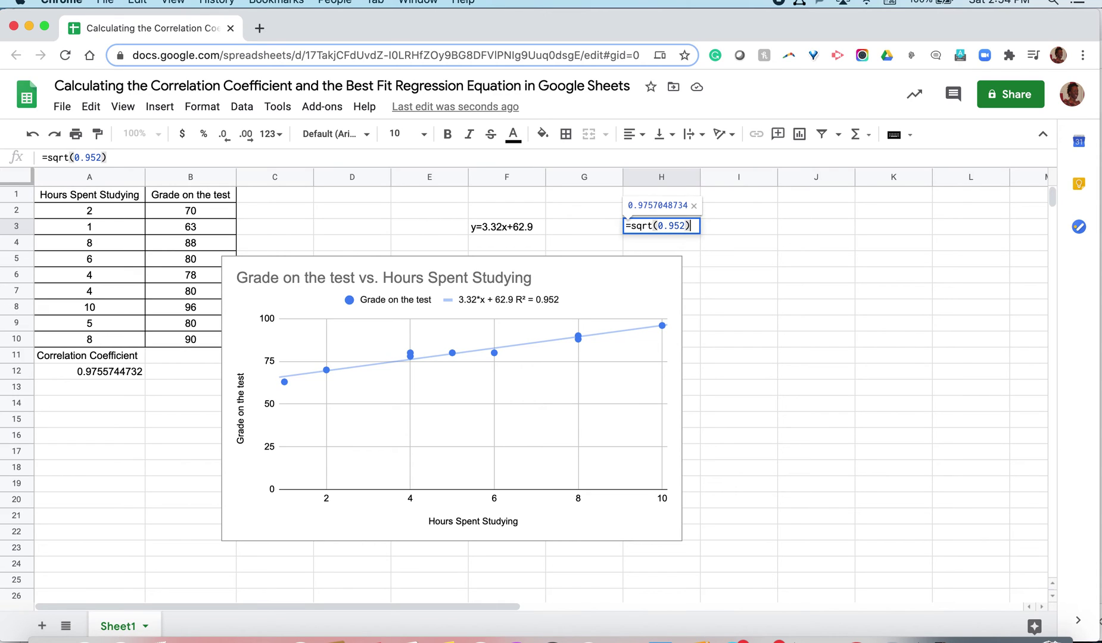
Step: Confirm =sqrt(0.952) in H3, showing 0.9757048734
key("Return")
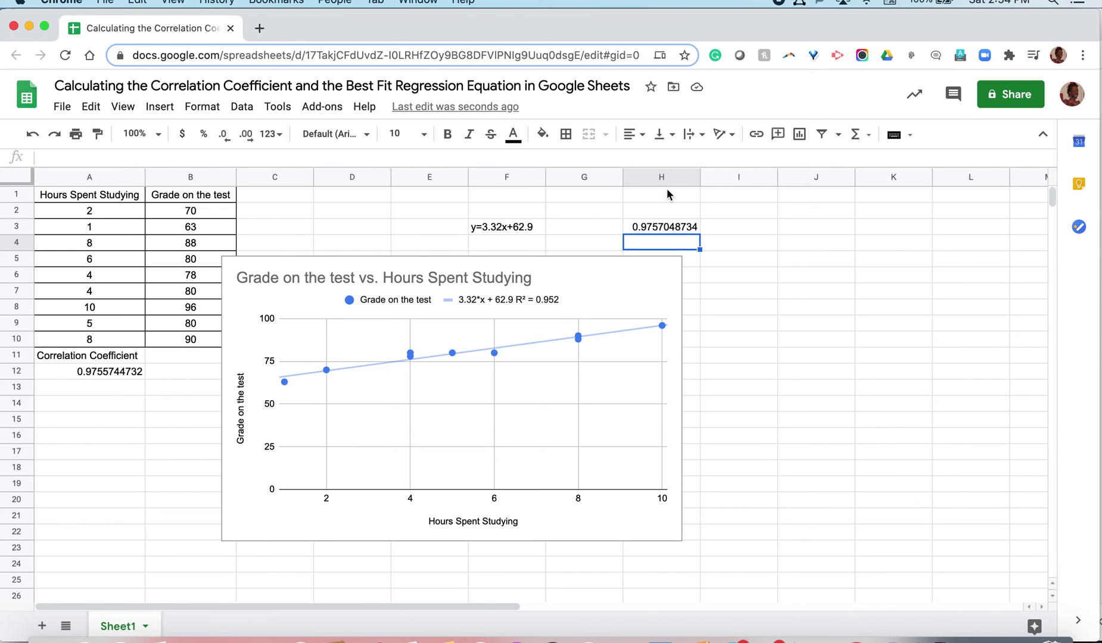
left_click(648, 228)
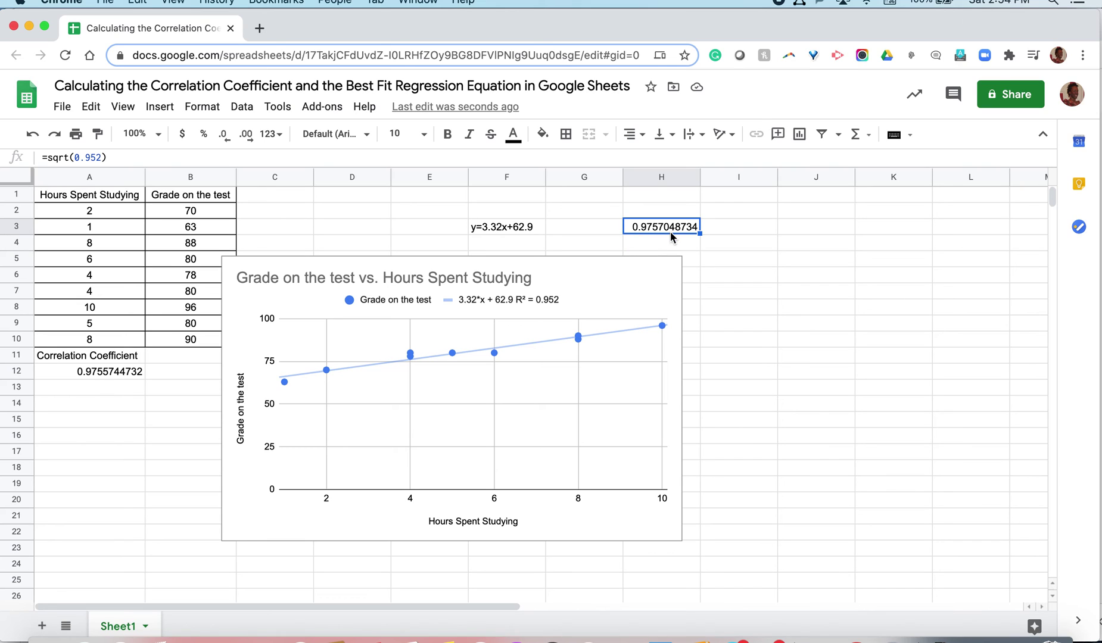